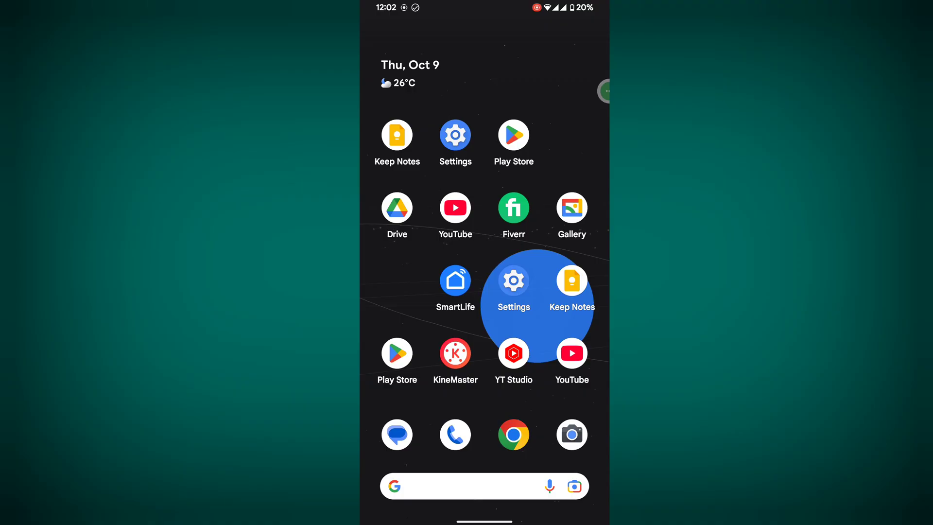
# Look up the Meta Business Suite listing in the Play Store.
pyautogui.moveTo(603, 90); pyautogui.dragTo(447, 303)
pyautogui.click(397, 354)
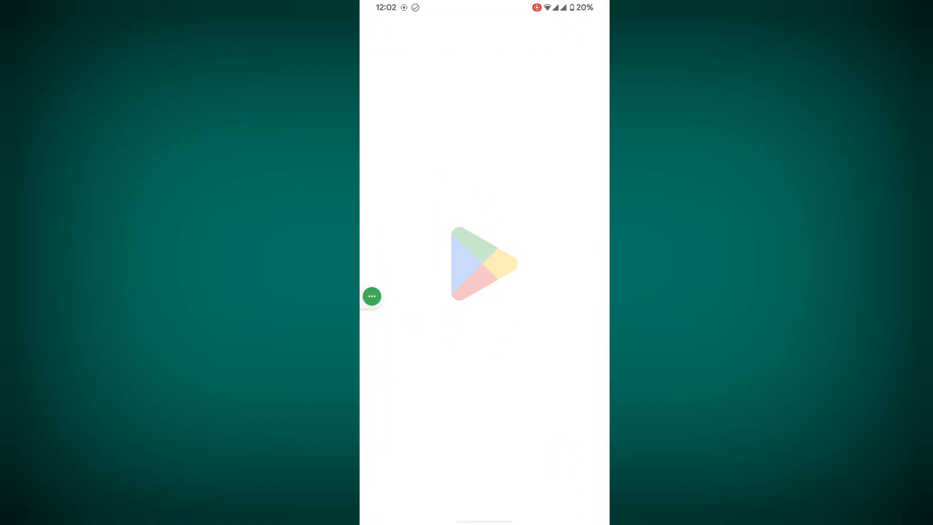
pyautogui.click(567, 499)
pyautogui.click(450, 29)
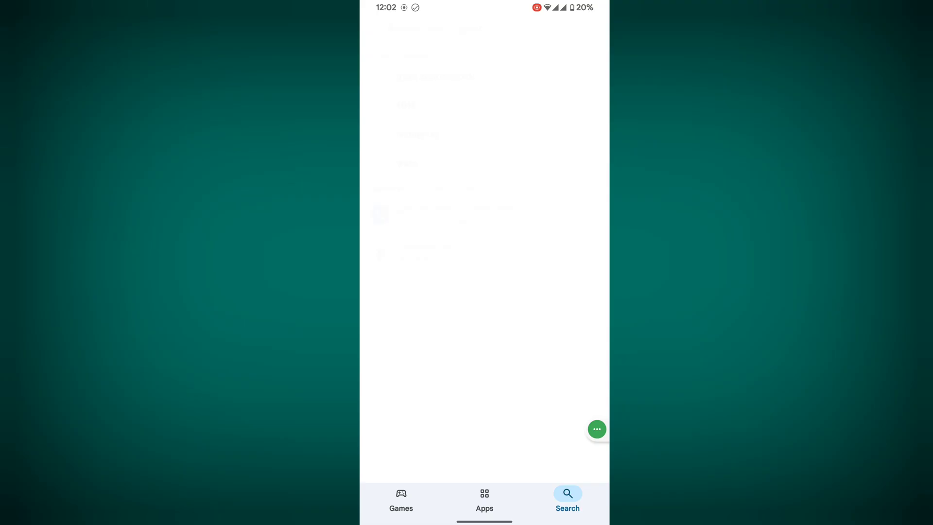
pyautogui.click(515, 75)
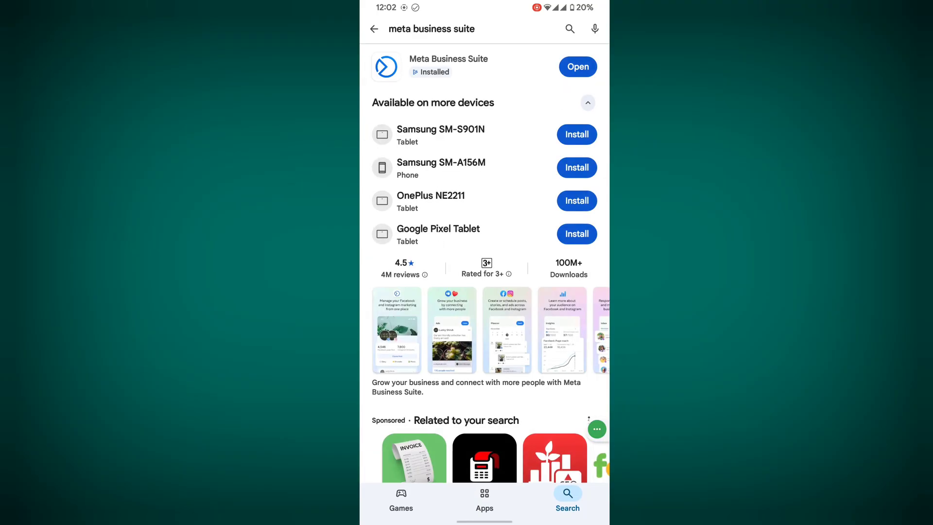
pyautogui.click(467, 66)
pyautogui.moveTo(596, 429)
pyautogui.mouseDown()
pyautogui.moveTo(544, 247)
pyautogui.moveTo(598, 90)
pyautogui.mouseUp()
pyautogui.click(374, 29)
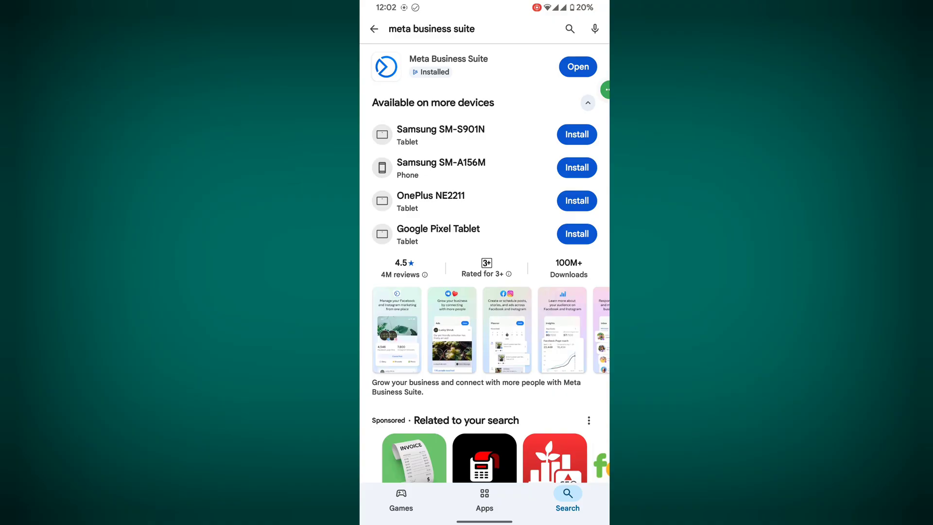
# Find the 1.1.1.1 + WARP app listing in the Play Store, then return home.
pyautogui.click(437, 27)
pyautogui.click(594, 27)
pyautogui.write('111')
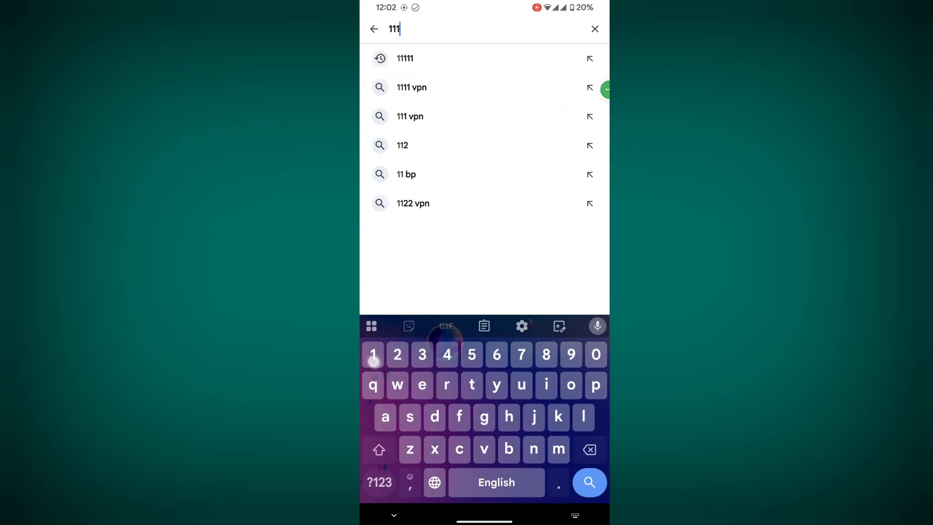
pyautogui.write('11')
pyautogui.press('Return')
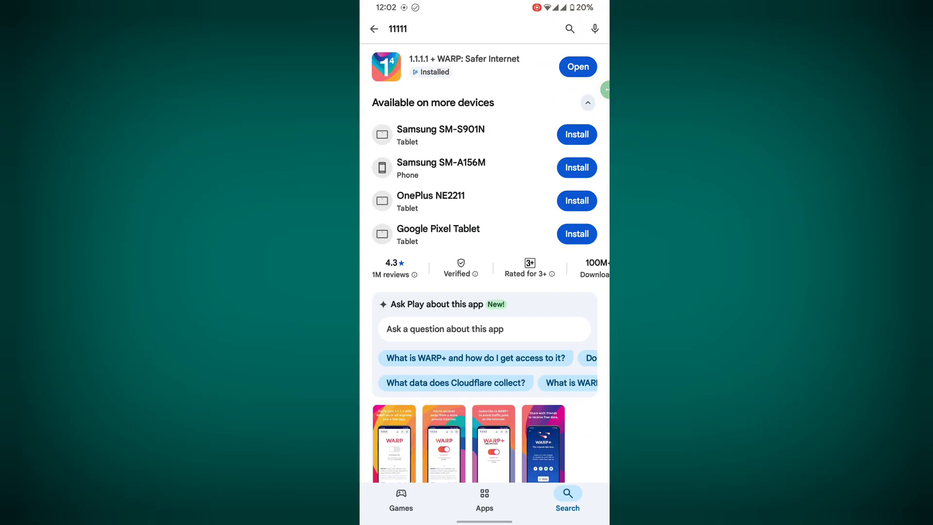
pyautogui.click(464, 62)
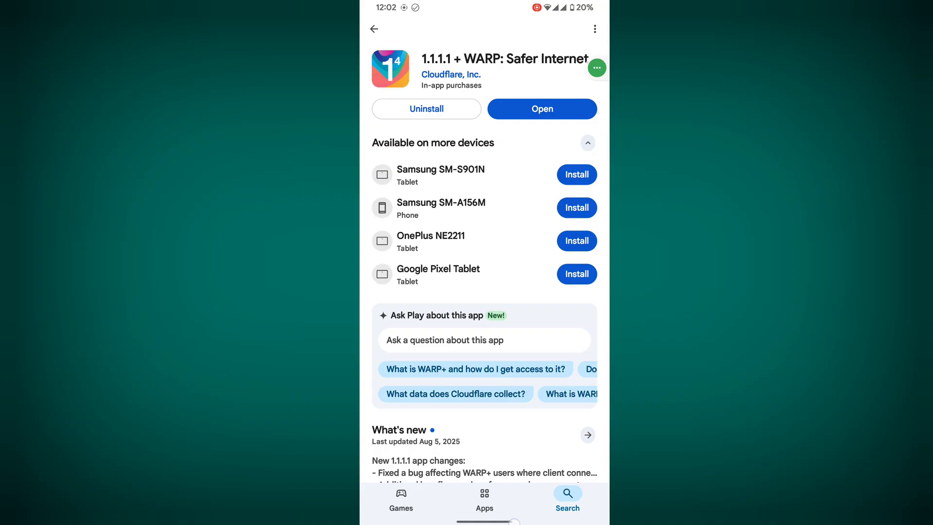
pyautogui.moveTo(485, 521); pyautogui.dragTo(484, 328)
# Open Settings' full installed-apps list and filter it by 'sui'.
pyautogui.moveTo(597, 67)
pyautogui.mouseDown()
pyautogui.moveTo(483, 125)
pyautogui.moveTo(458, 125)
pyautogui.mouseUp()
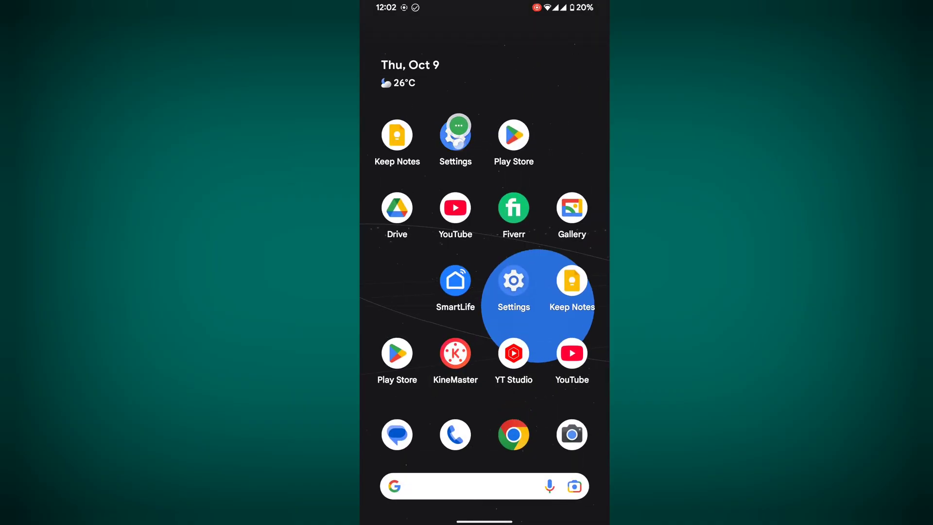
pyautogui.click(455, 134)
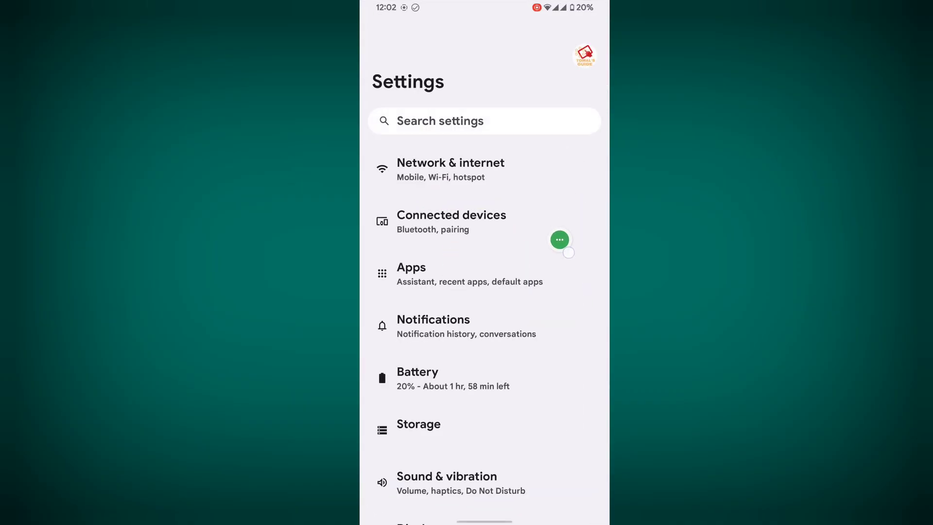
pyautogui.click(510, 273)
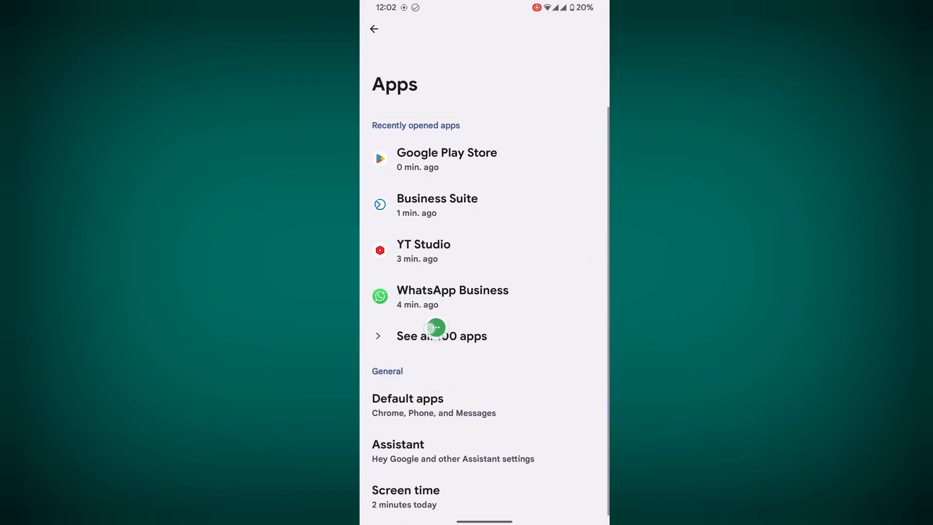
pyautogui.moveTo(436, 328); pyautogui.dragTo(502, 328)
pyautogui.click(443, 336)
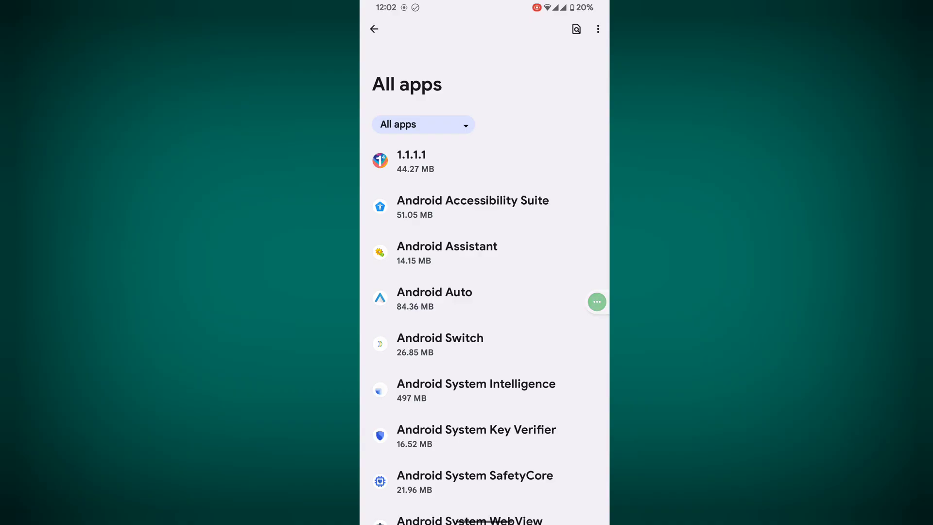
pyautogui.click(576, 29)
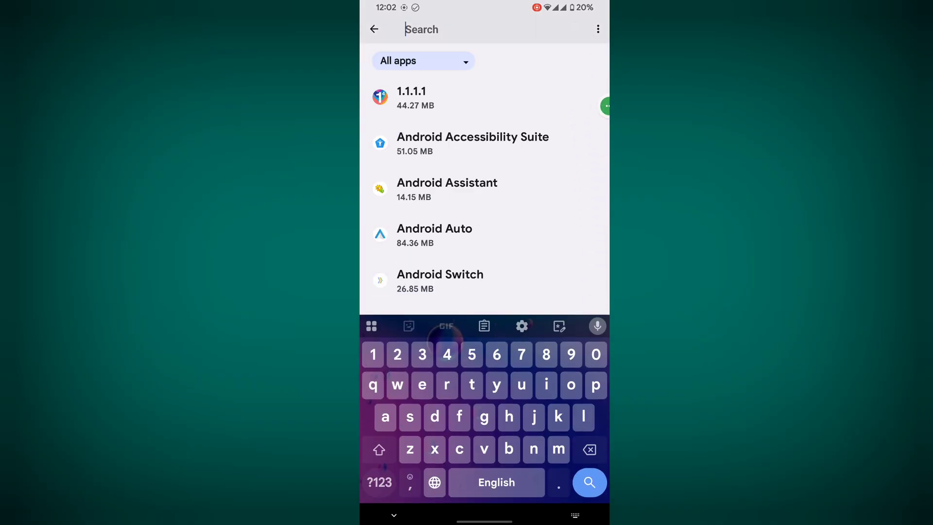
pyautogui.write('met')
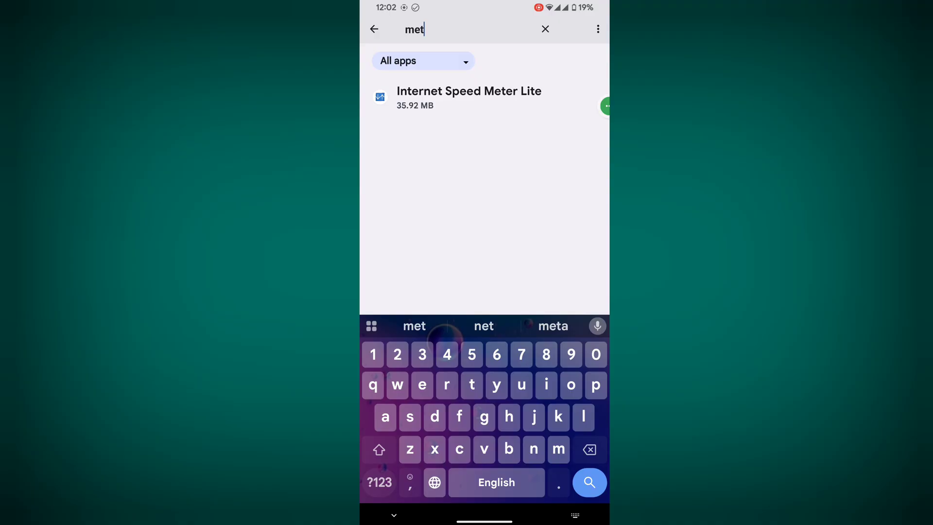
pyautogui.press('BackSpace')
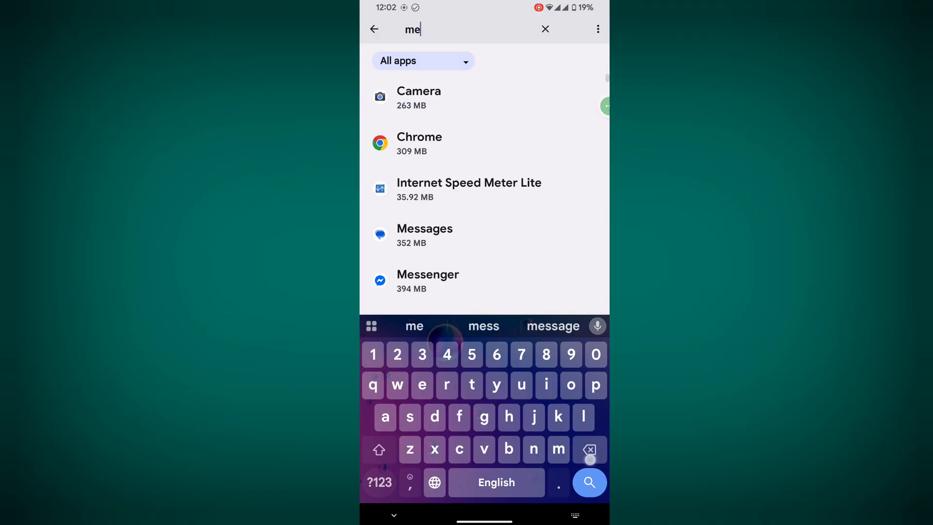
pyautogui.press('BackSpace')
pyautogui.press('BackSpace')
pyautogui.write('sui')
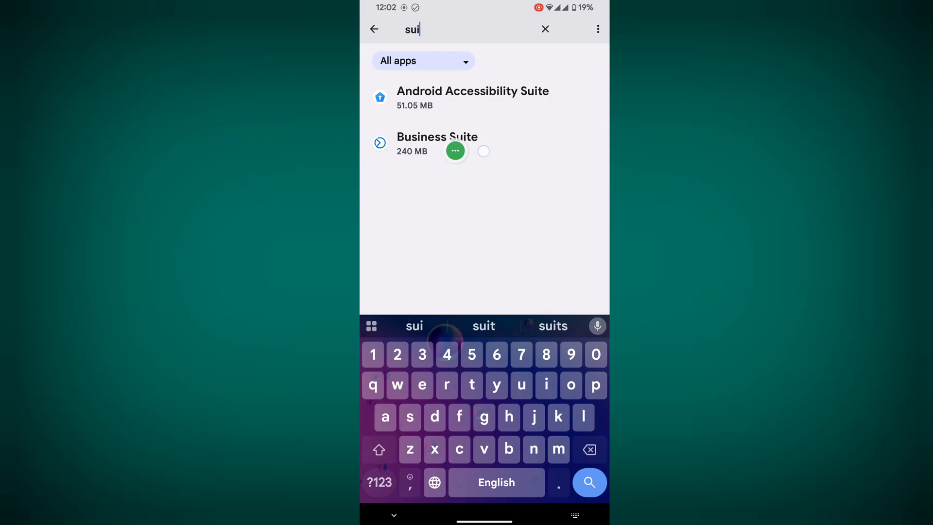
# Force stop Business Suite from its app info page.
pyautogui.click(502, 143)
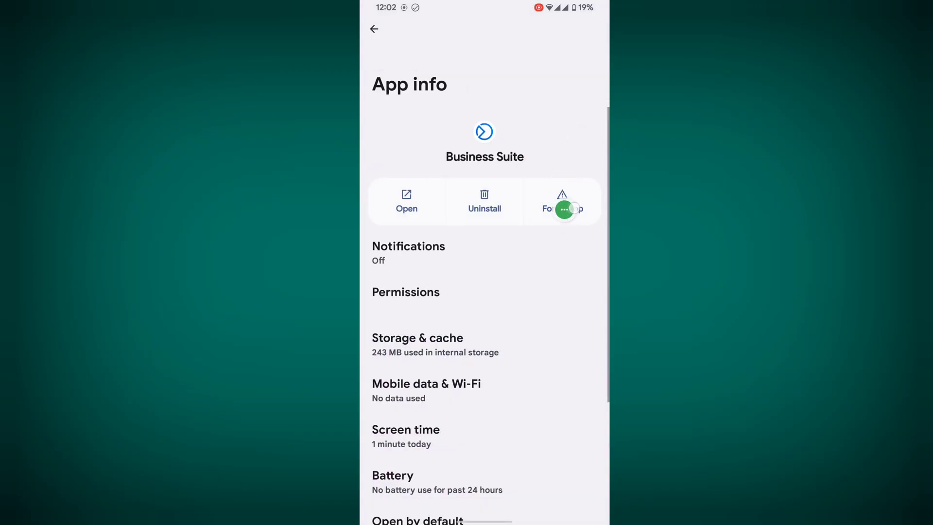
pyautogui.click(562, 201)
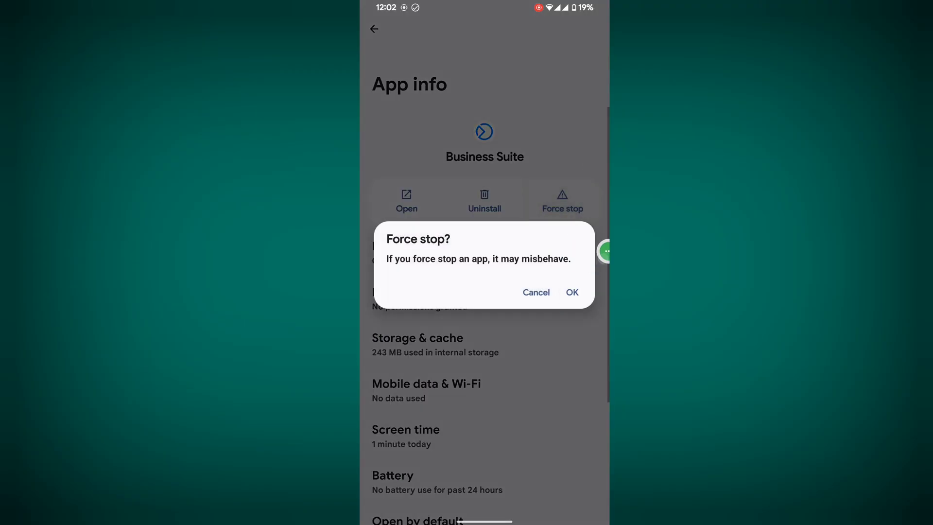
pyautogui.click(573, 292)
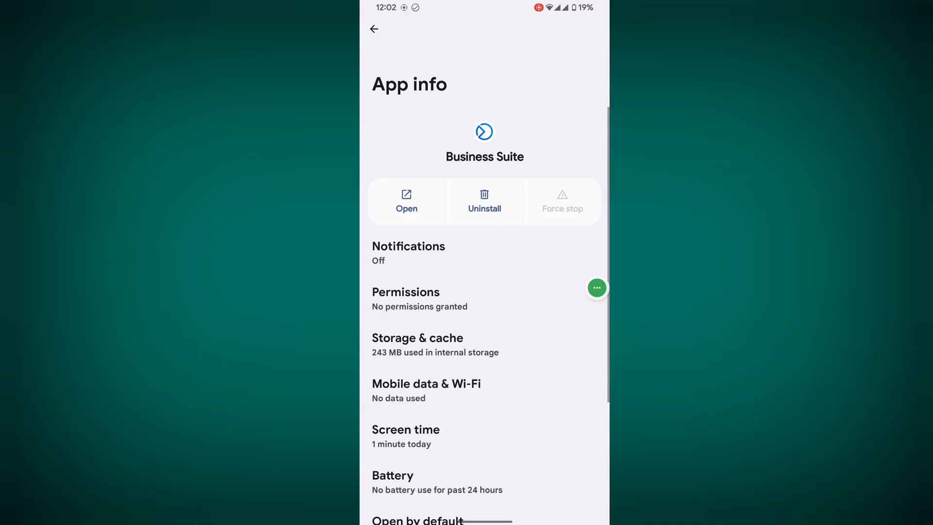
# Clear Business Suite's storage and confirm deleting its app data.
pyautogui.click(417, 345)
pyautogui.click(427, 215)
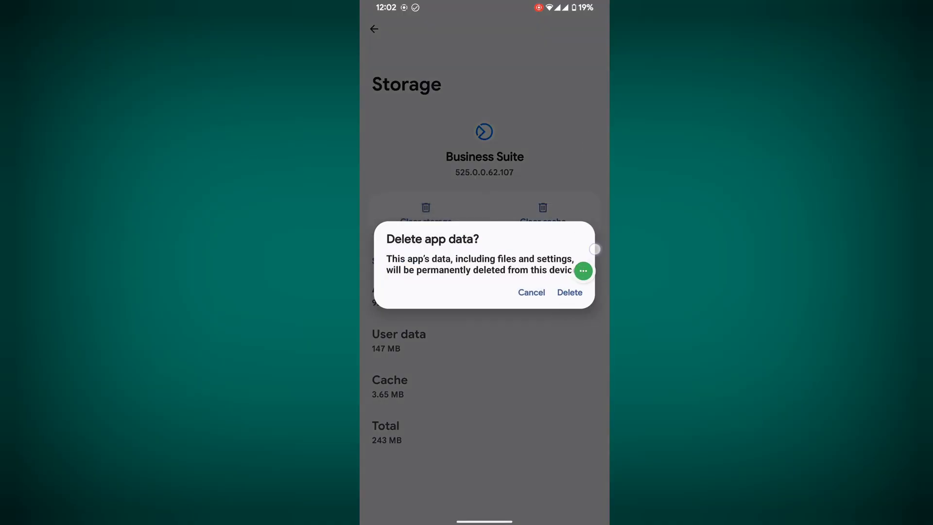
pyautogui.click(570, 291)
# Launch 1.1.1.1 from the app drawer and switch WARP on.
pyautogui.moveTo(484, 521); pyautogui.dragTo(484, 350)
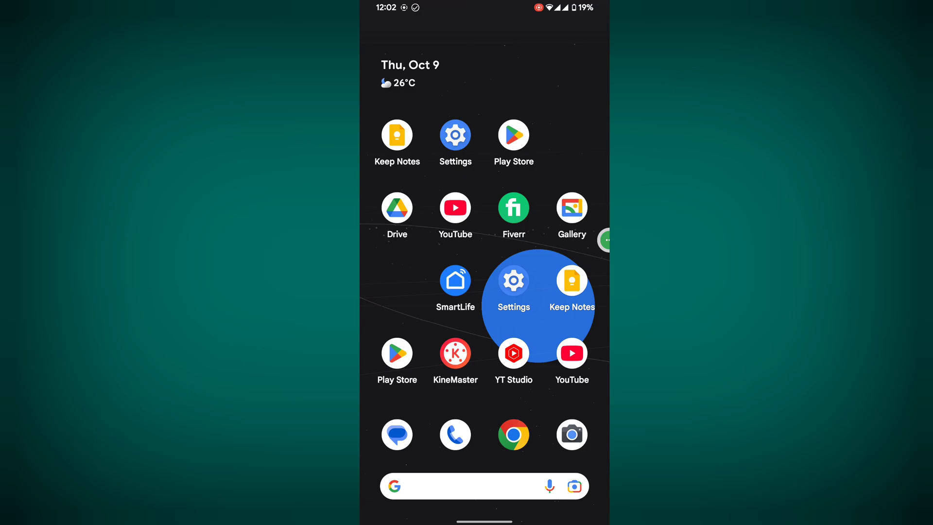
pyautogui.moveTo(484, 409); pyautogui.dragTo(484, 183)
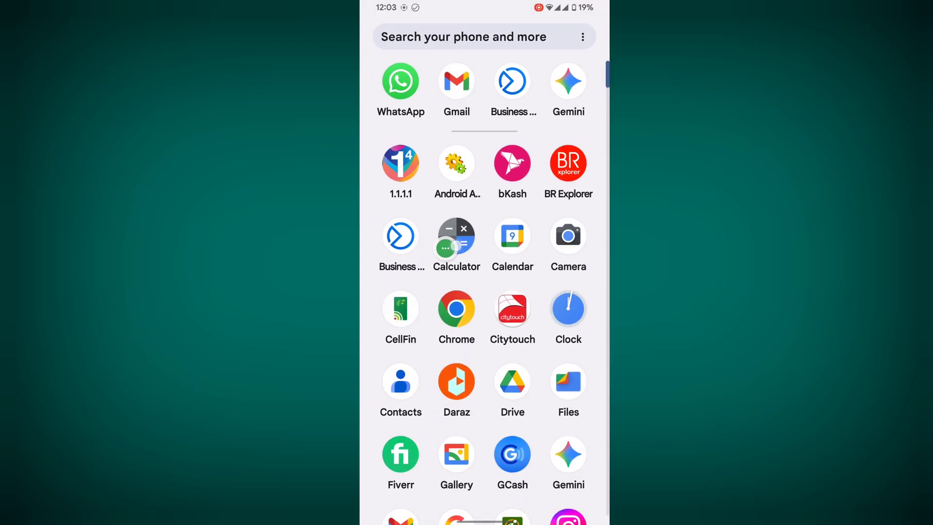
pyautogui.click(401, 163)
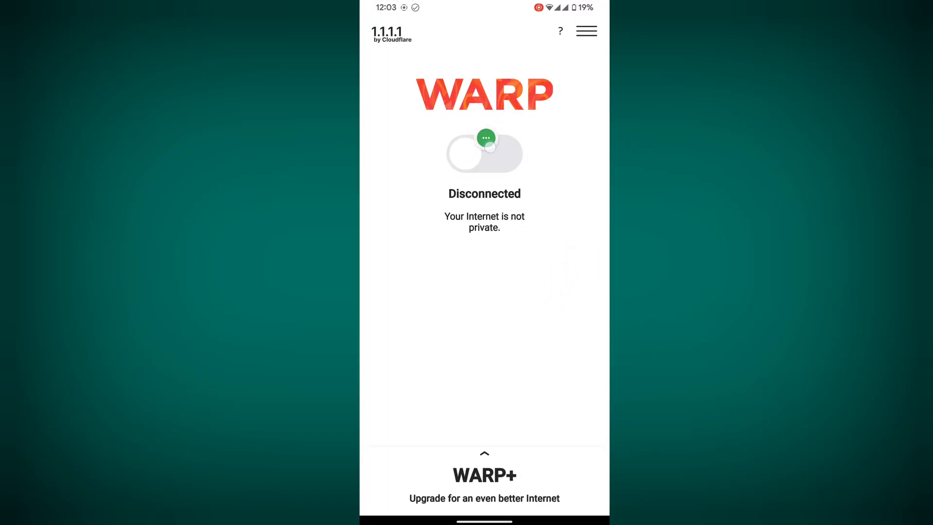
pyautogui.click(486, 150)
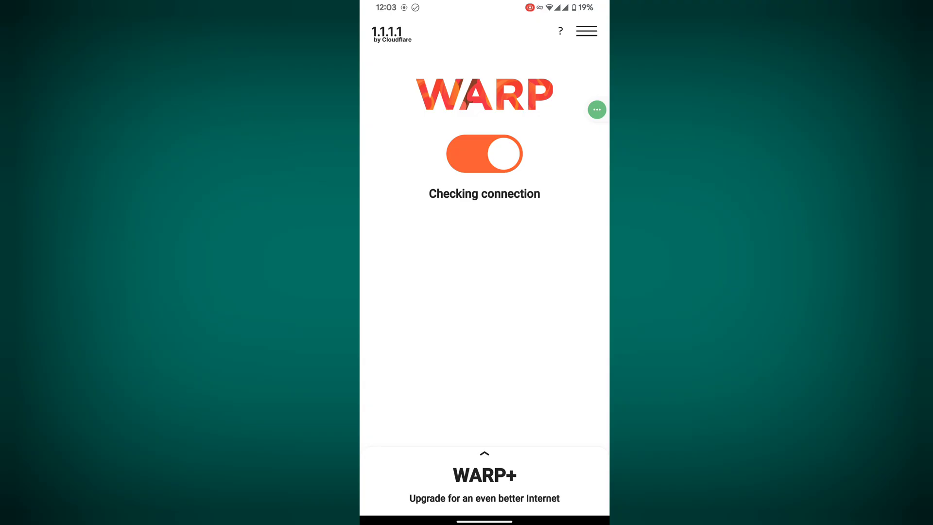
pyautogui.moveTo(484, 521); pyautogui.dragTo(484, 328)
pyautogui.moveTo(479, 385); pyautogui.dragTo(478, 183)
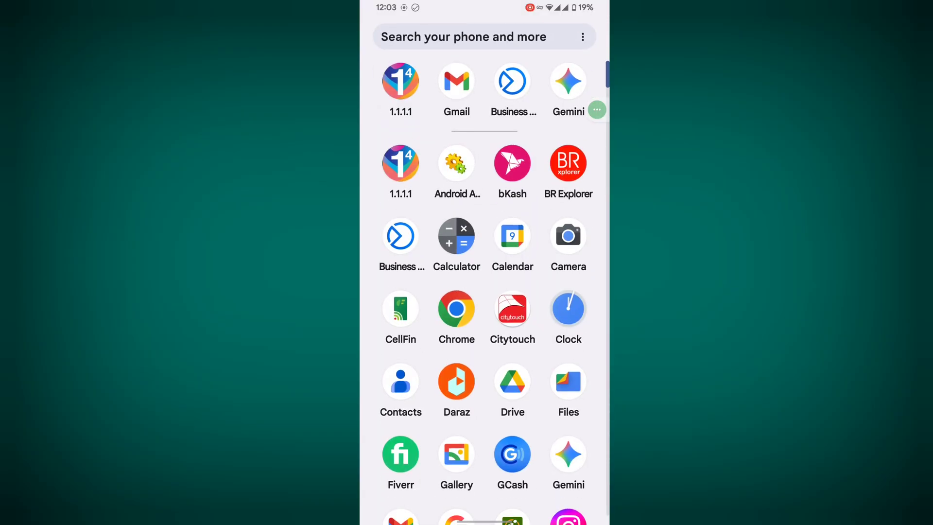
# Log into Business Suite with the saved Google password and allow notifications.
pyautogui.click(514, 89)
pyautogui.click(512, 83)
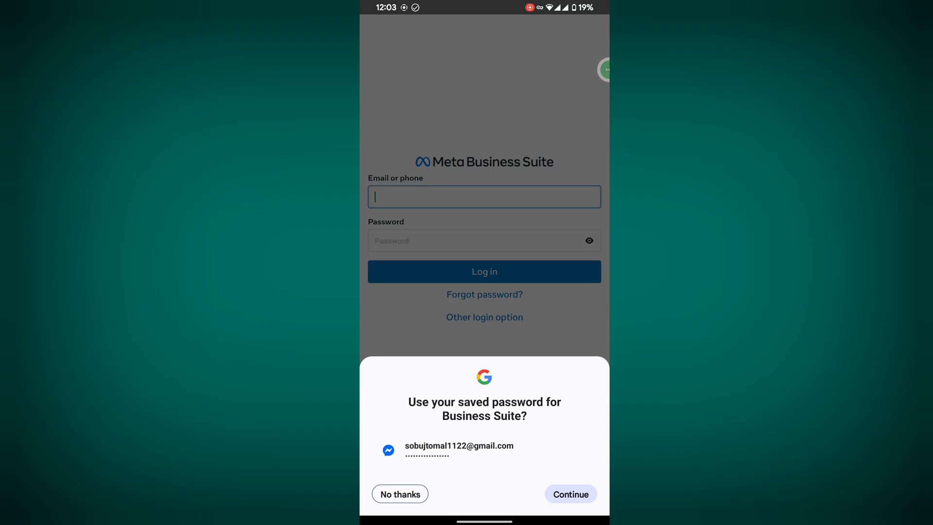
pyautogui.click(569, 495)
pyautogui.click(399, 299)
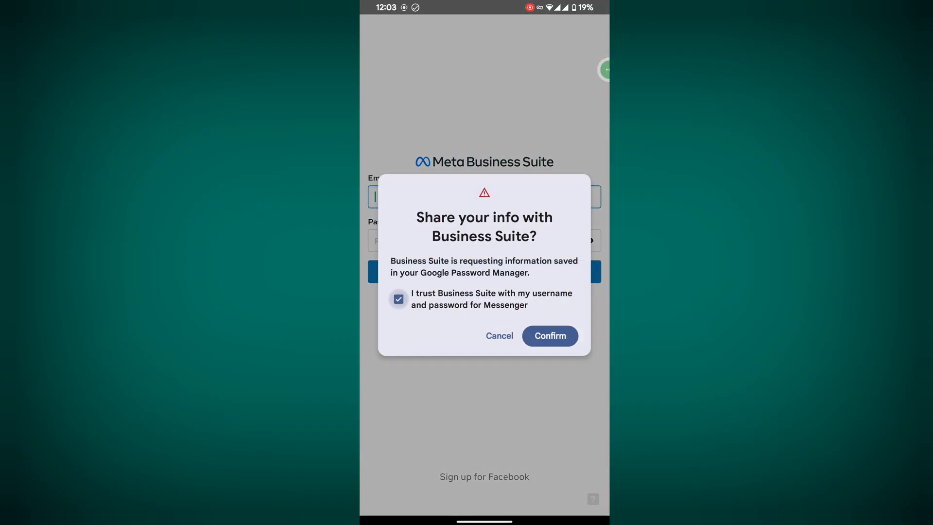
pyautogui.click(550, 335)
pyautogui.click(484, 272)
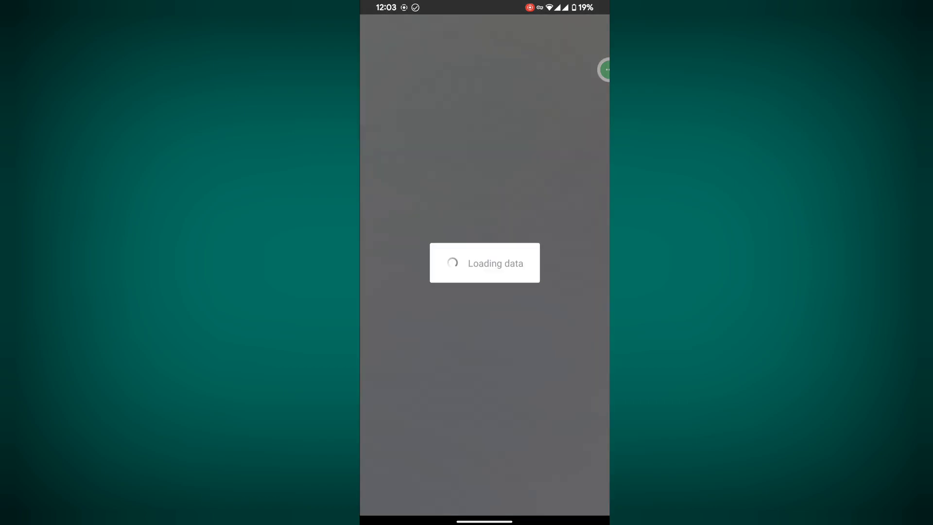
pyautogui.click(484, 284)
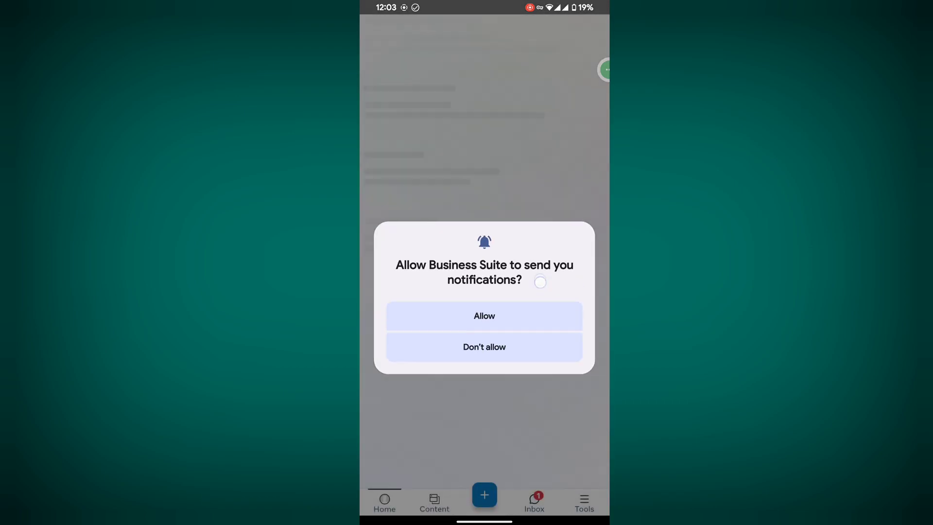